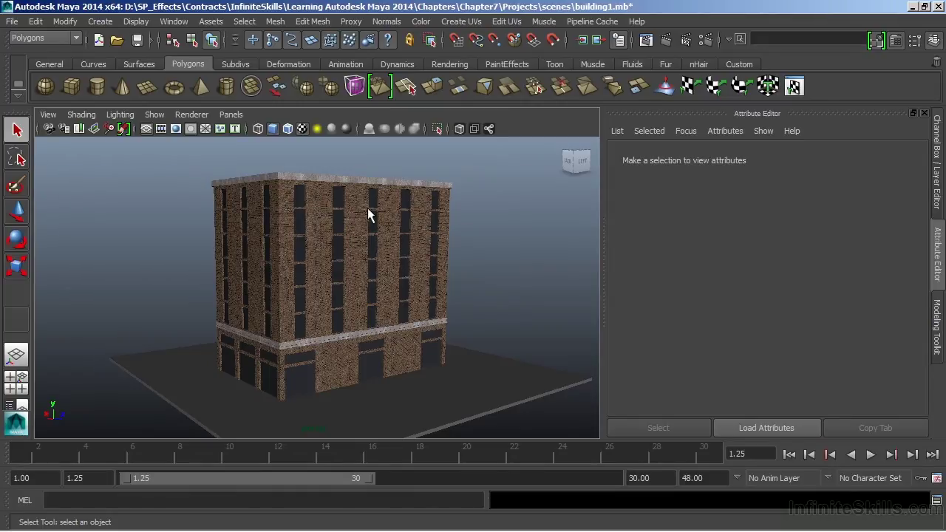
- Render the building, then re-render it in Render View with Maya Software instead of mental ray
left_click(665, 42)
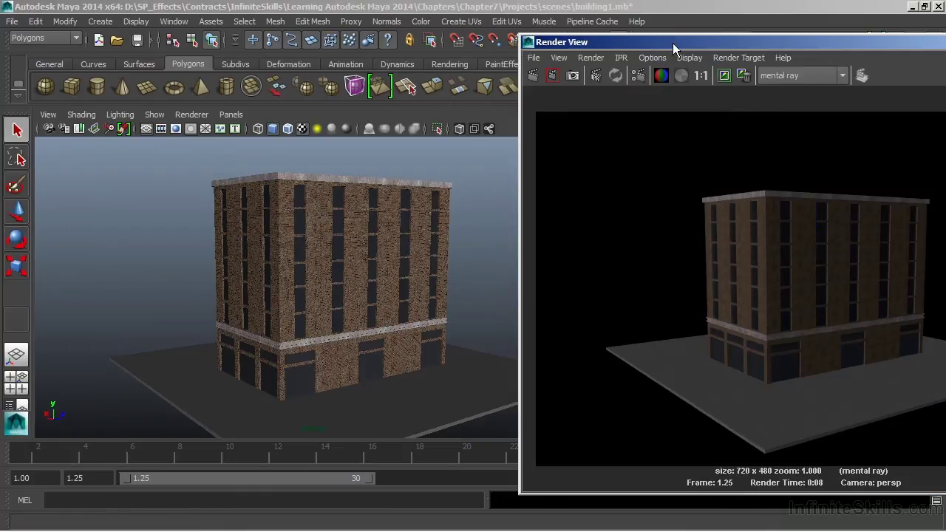
left_click_drag(669, 43, 290, 26)
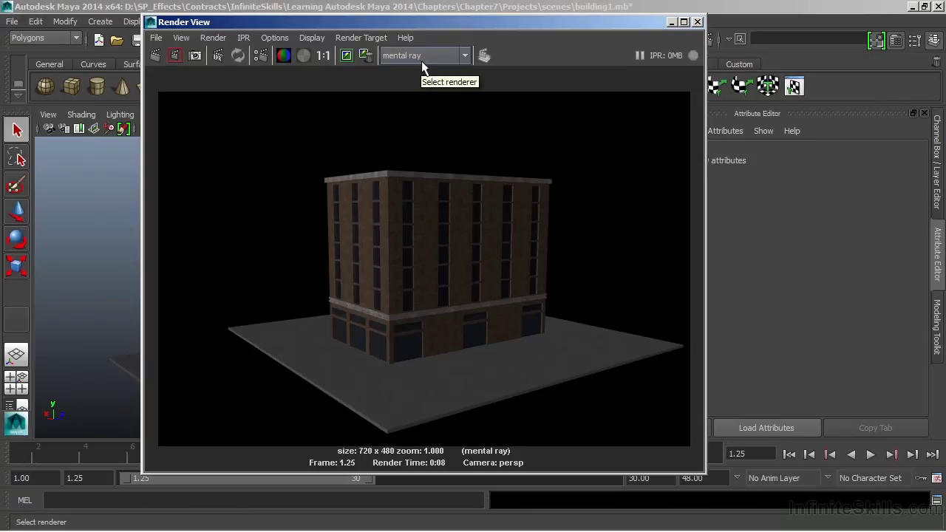
left_click(465, 56)
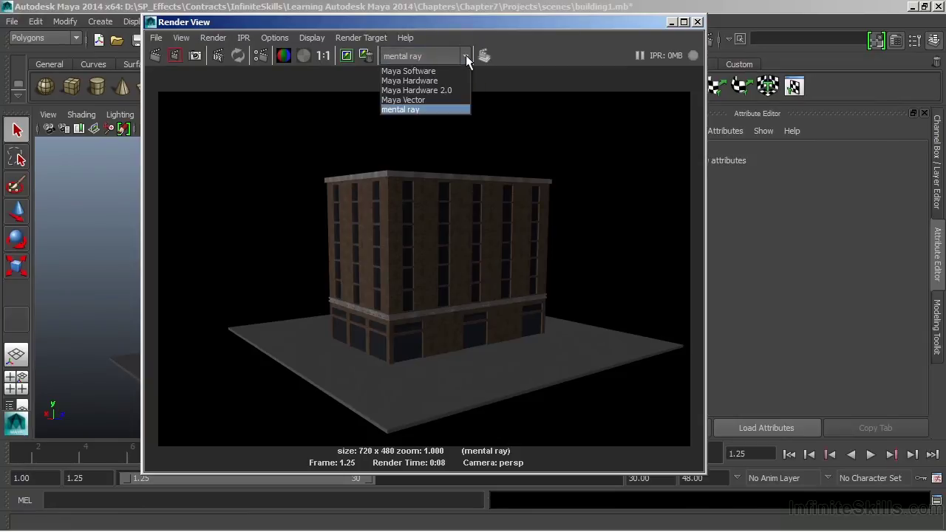
left_click(409, 71)
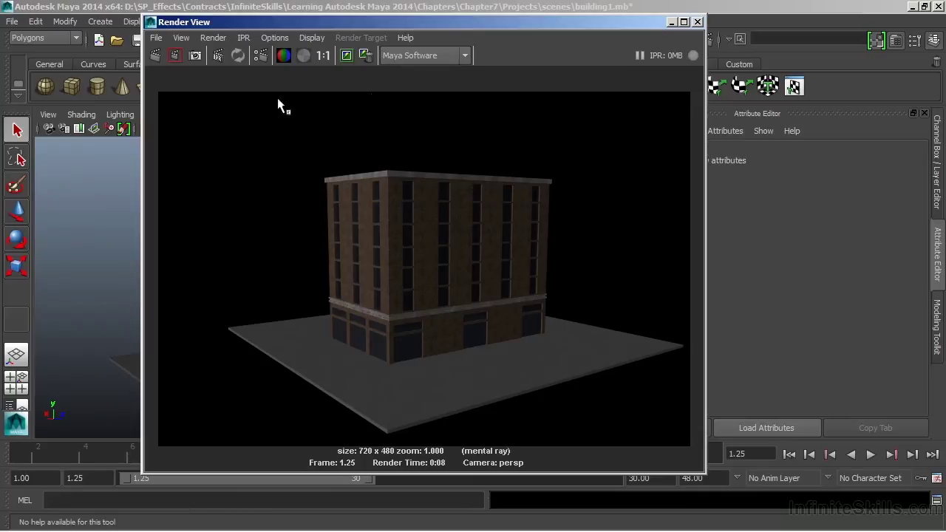
left_click(157, 56)
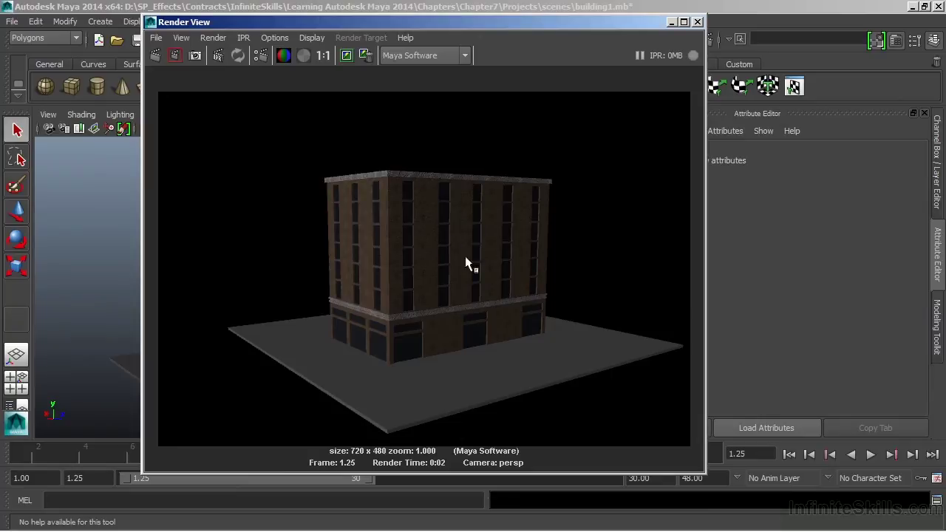
- Close Render View and switch the perspective viewport's renderer to Viewport 2.0
left_click(698, 23)
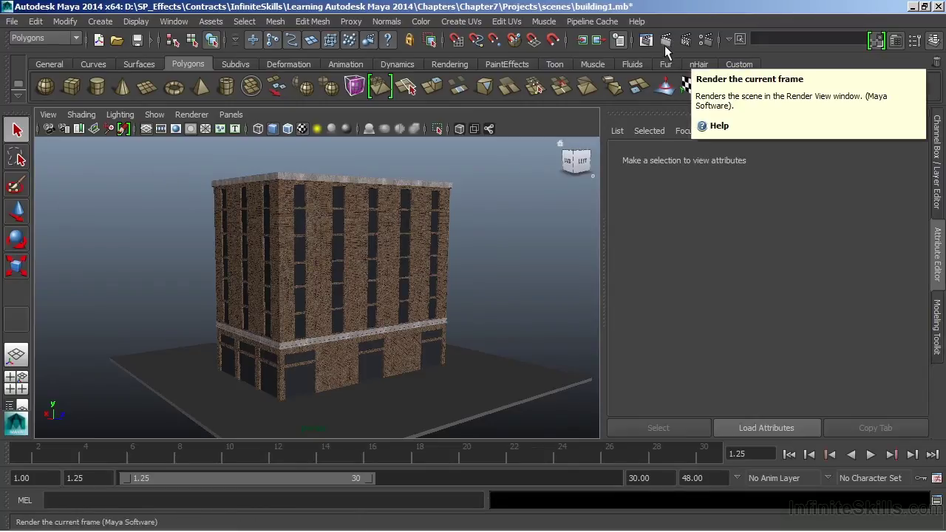
left_click(197, 118)
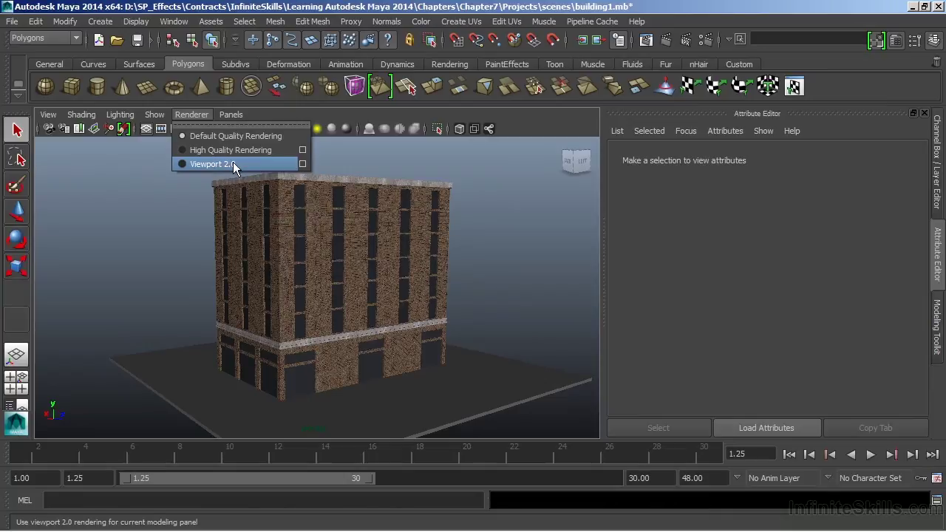
left_click(226, 168)
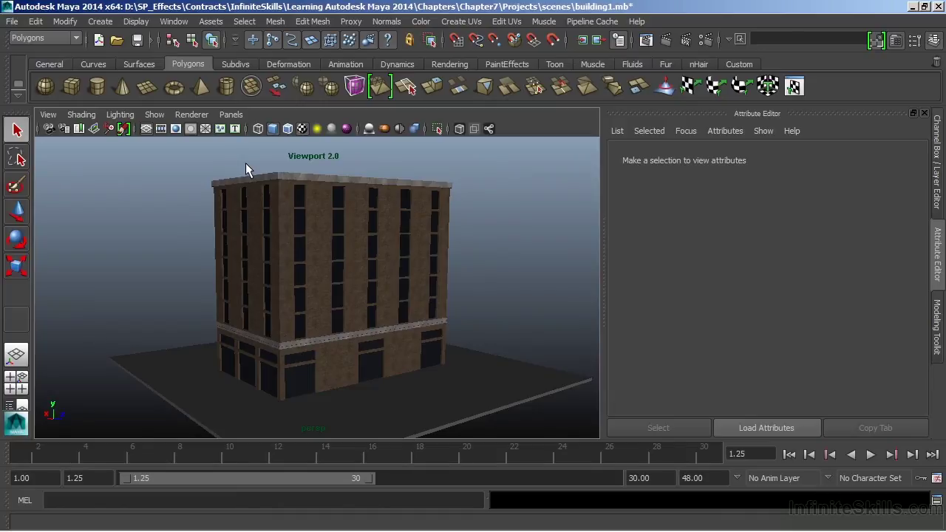
- Reframe the camera on the building's lower floors and open the viewport's Renderer menu
mouse_move(309, 250)
left_mouse_down("alt")
mouse_move(340, 252)
mouse_move(360, 271)
mouse_move(302, 274)
mouse_move(270, 258)
mouse_move(317, 288)
mouse_move(325, 308)
mouse_move(303, 245)
left_mouse_up("alt")
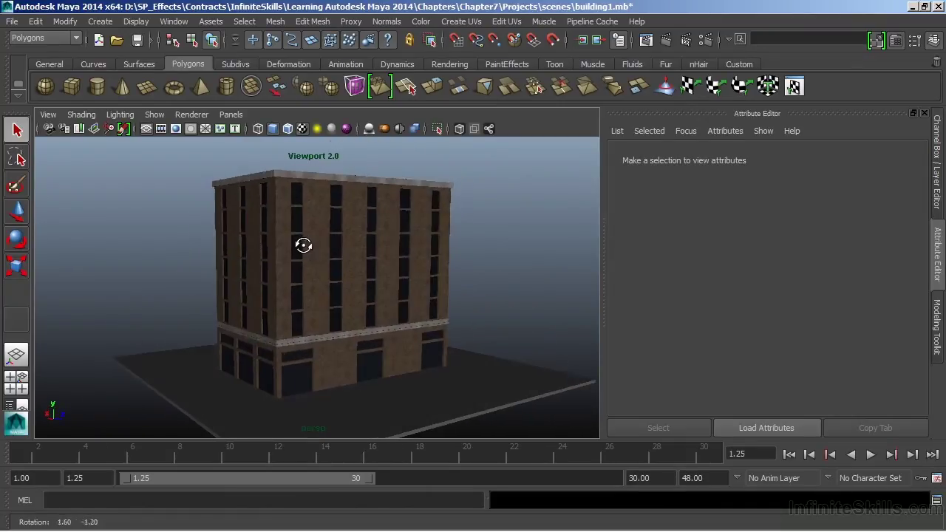
right_click_drag(283, 252, 475, 274, "alt")
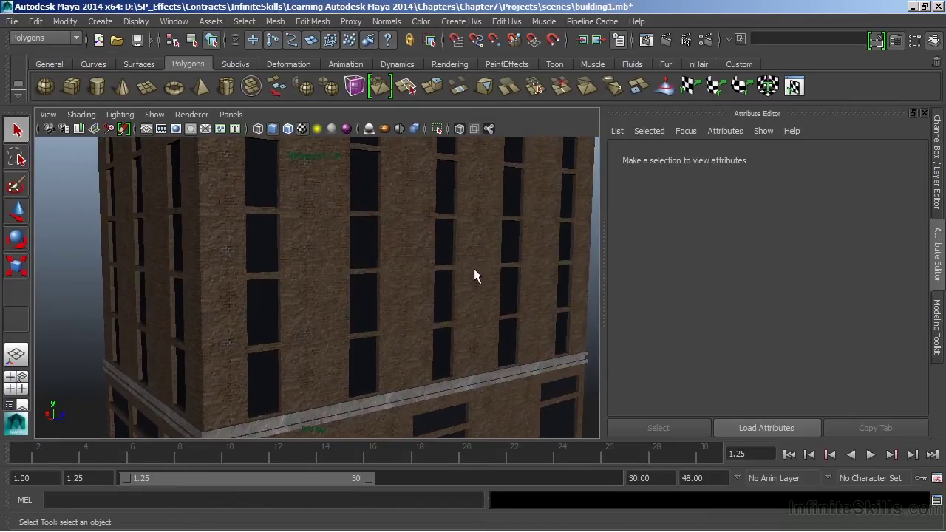
middle_click_drag(475, 274, 479, 156, "alt")
right_click_drag(447, 290, 295, 323, "alt")
middle_click_drag(315, 303, 317, 350, "alt")
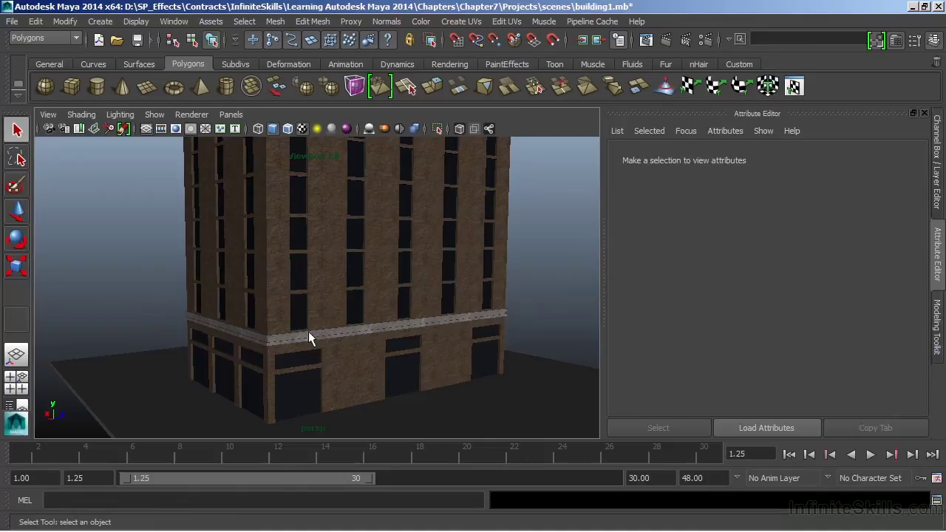
left_click(203, 116)
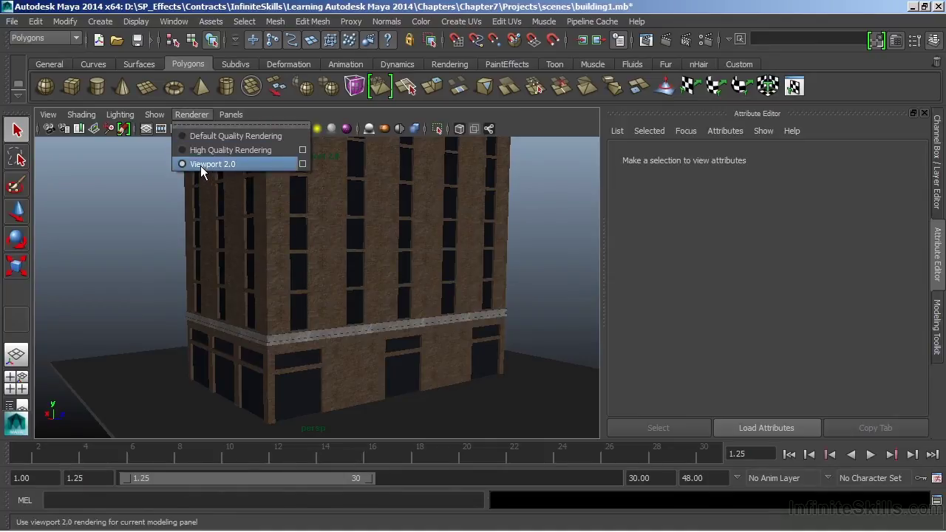
- Open the Viewport 2.0 option box and move the Hardware Renderer 2.0 Settings window fully on screen
left_click(301, 165)
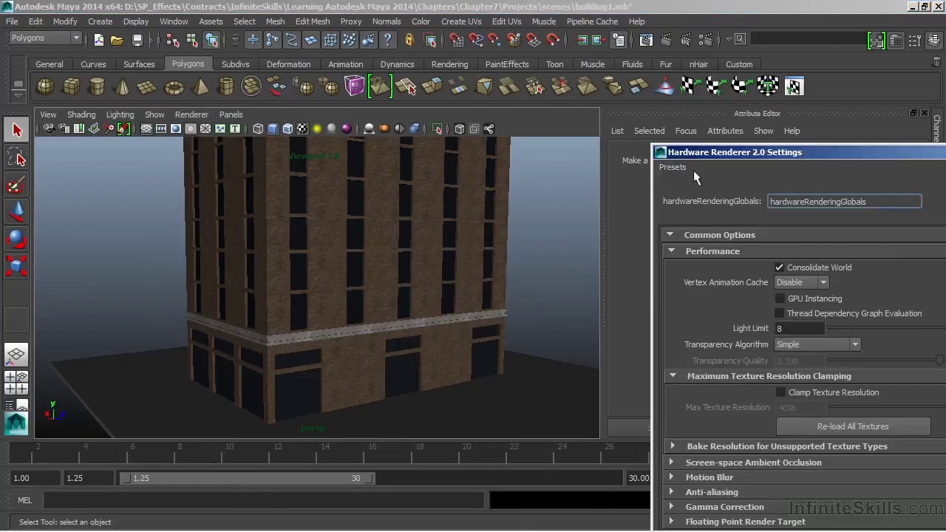
left_click_drag(706, 156, 580, 30)
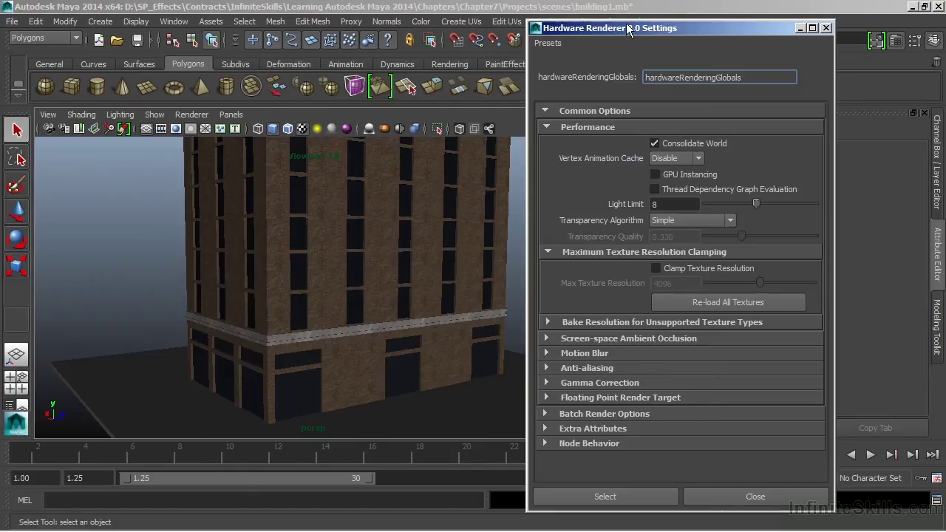
left_click_drag(636, 27, 663, 17)
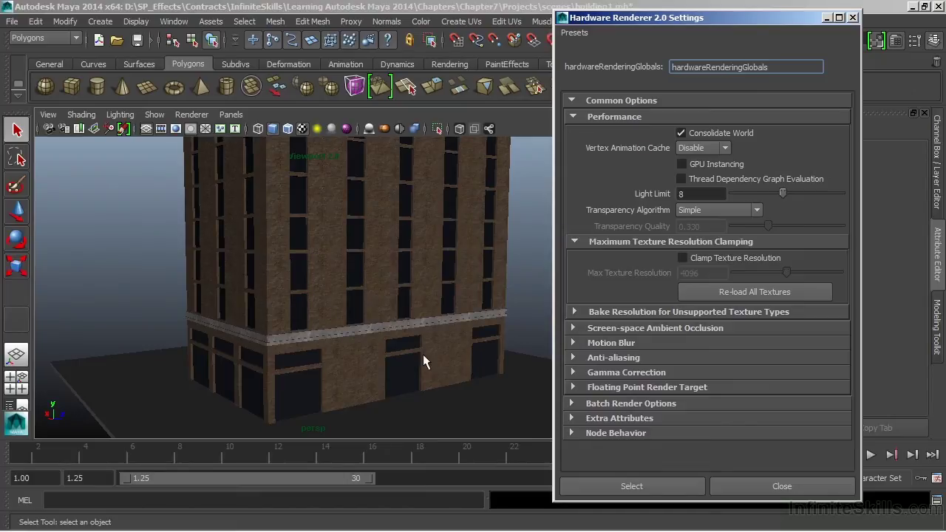
- Turn on Line and Multisampling Anti-aliasing with a Sample Count of 4
left_click(572, 357)
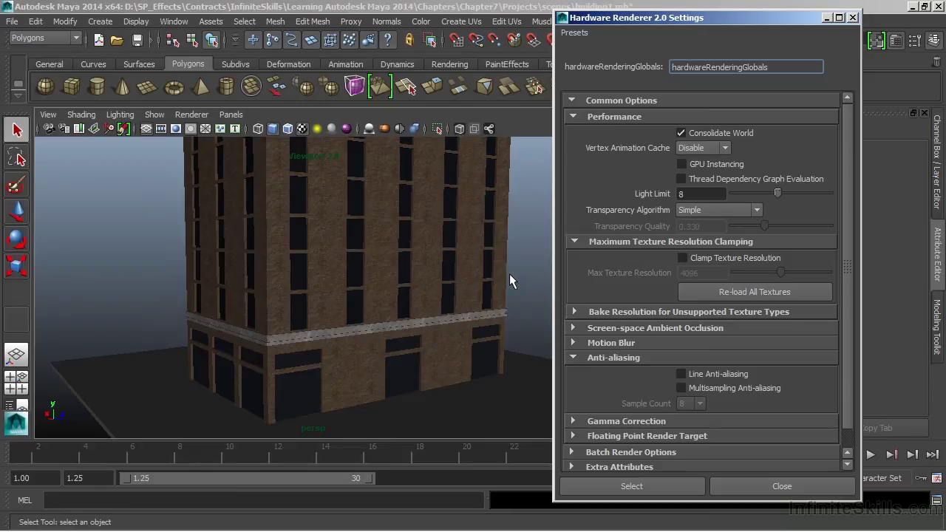
left_click(682, 374)
left_click(681, 389)
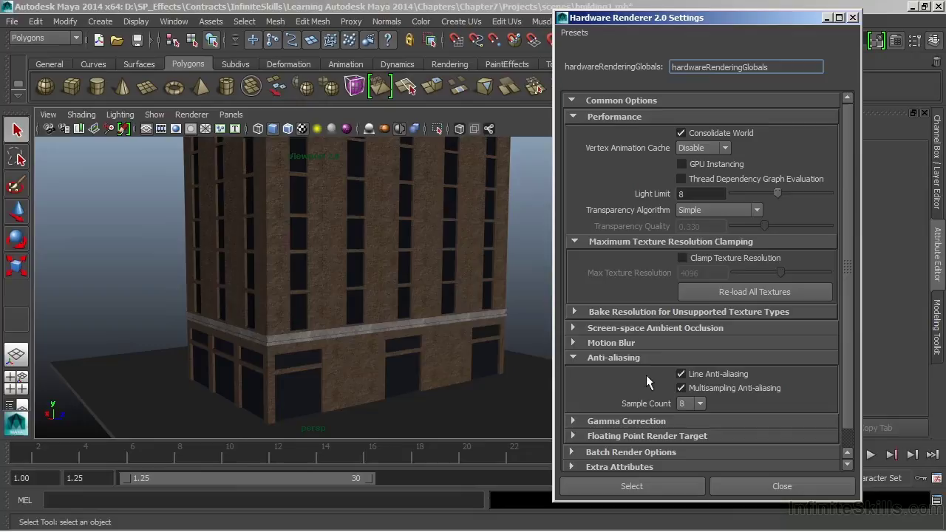
left_click(700, 405)
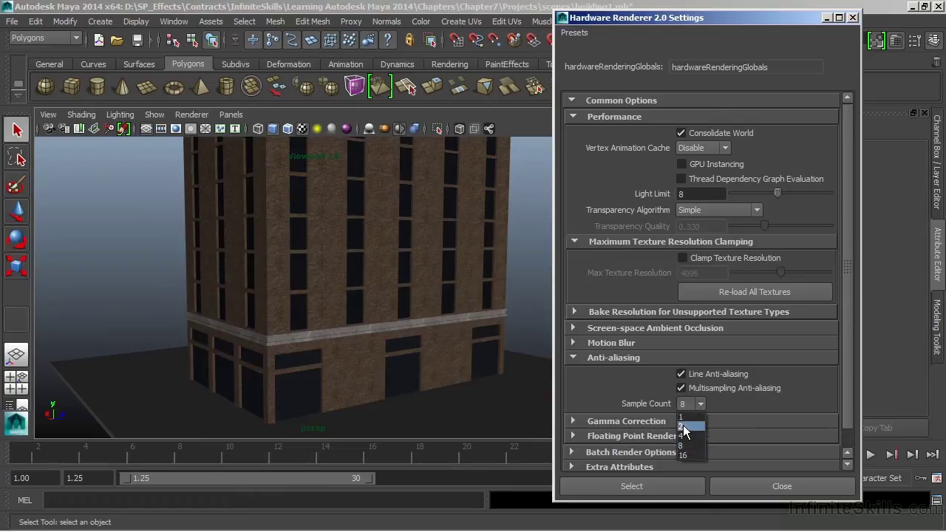
left_click(681, 417)
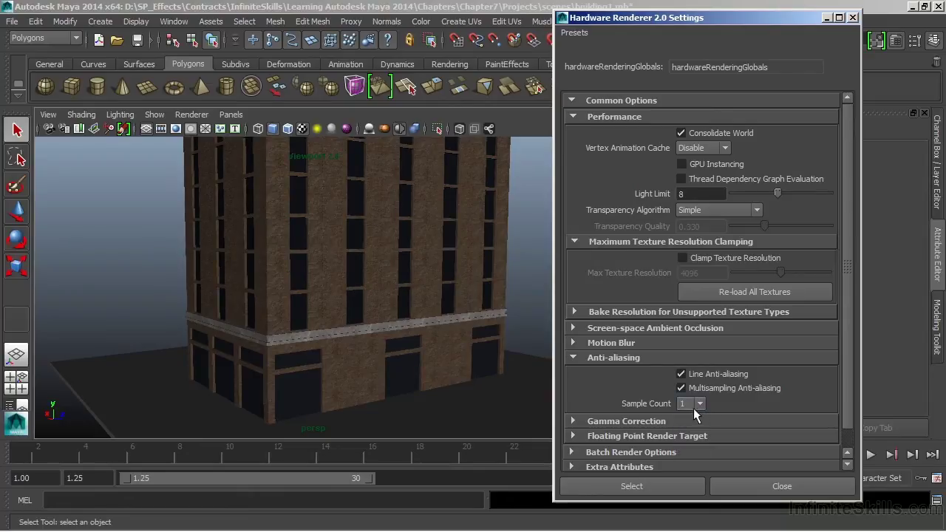
left_click(699, 405)
left_click(683, 437)
- Collapse Anti-aliasing and enable Screen-space Ambient Occlusion
left_click(574, 357)
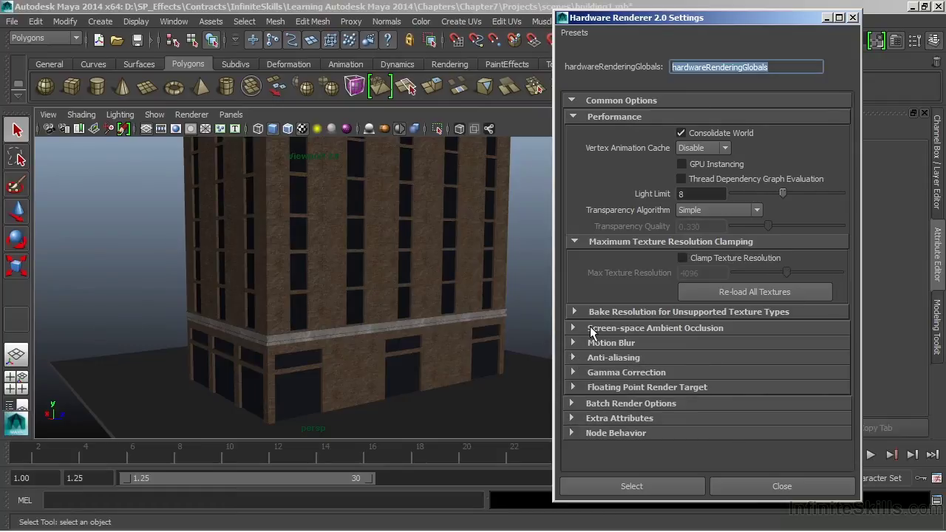
left_click(590, 330)
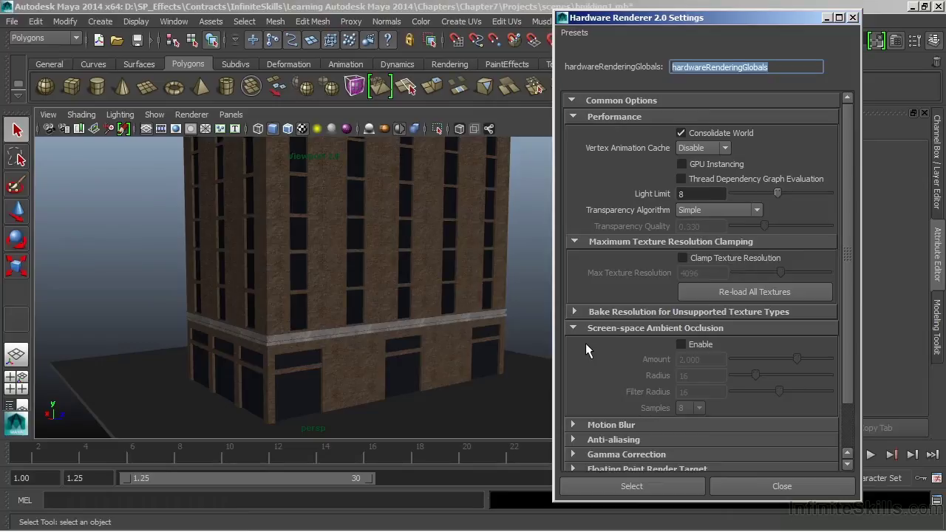
left_click(681, 346)
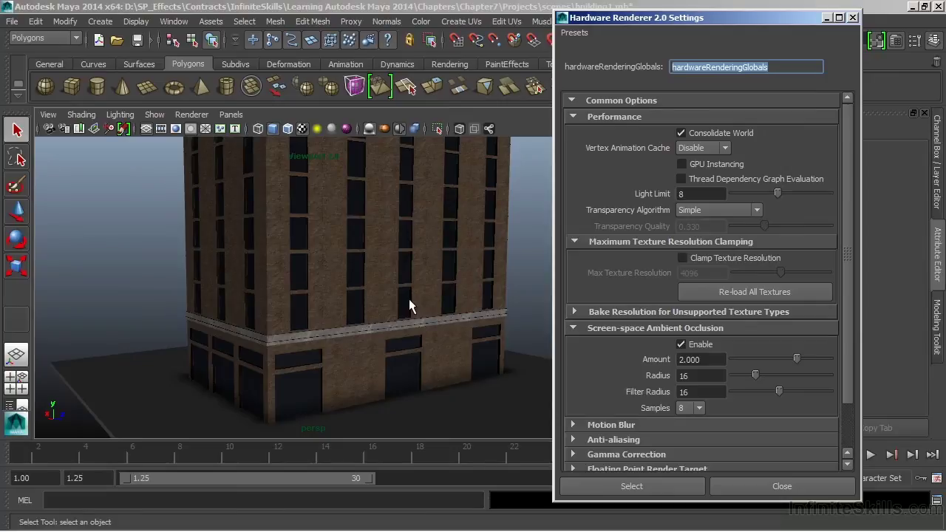
- Dolly in on the brick wall, toggling ambient occlusion off and on to compare
right_click_drag(195, 264, 447, 290, "alt")
middle_click_drag(446, 293, 444, 268, "alt")
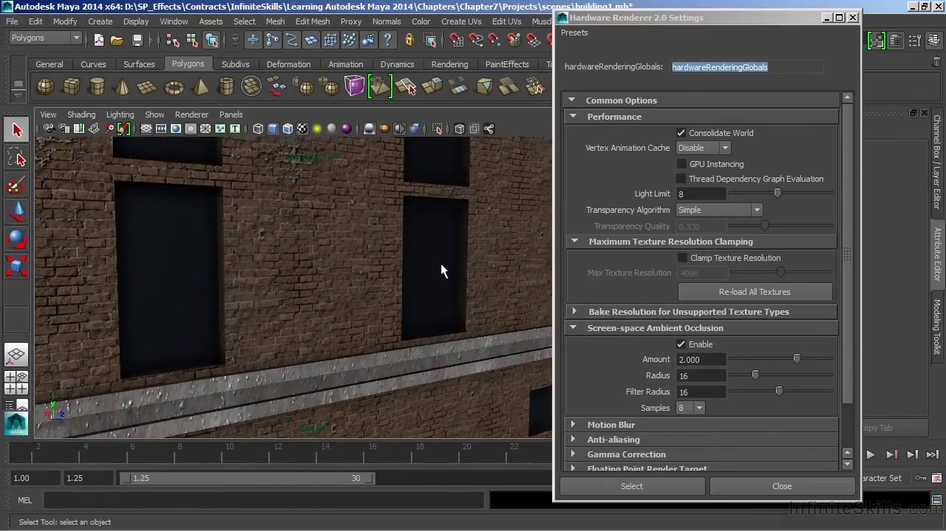
left_click(682, 345)
left_click(682, 346)
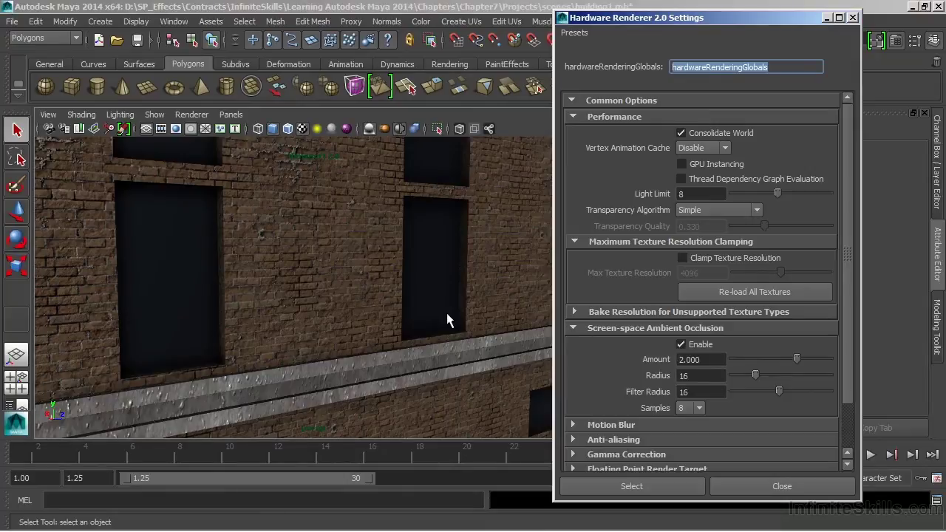
left_click_drag(480, 317, 436, 324, "alt")
right_click_drag(436, 323, 492, 327, "alt")
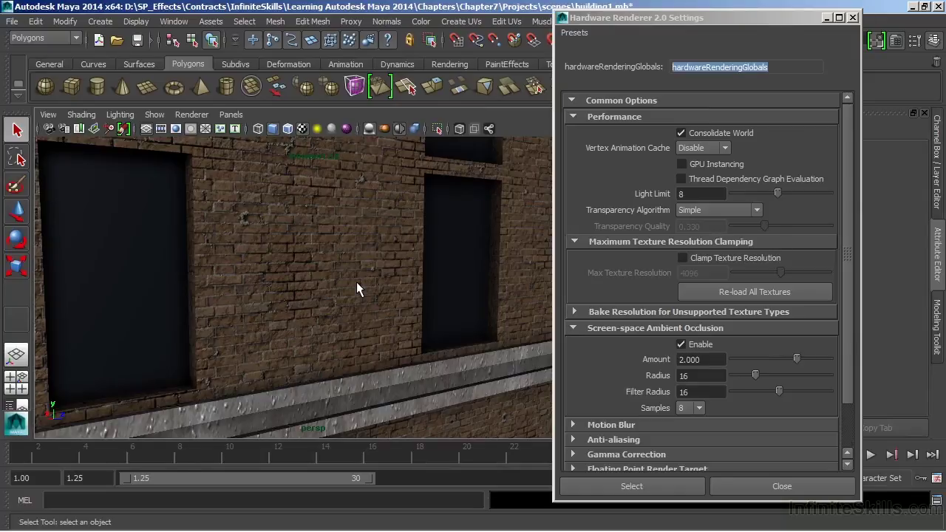
- Collapse Texture Clamping, Bake Resolution and ambient occlusion sections, then expand Motion Blur
left_click(574, 312)
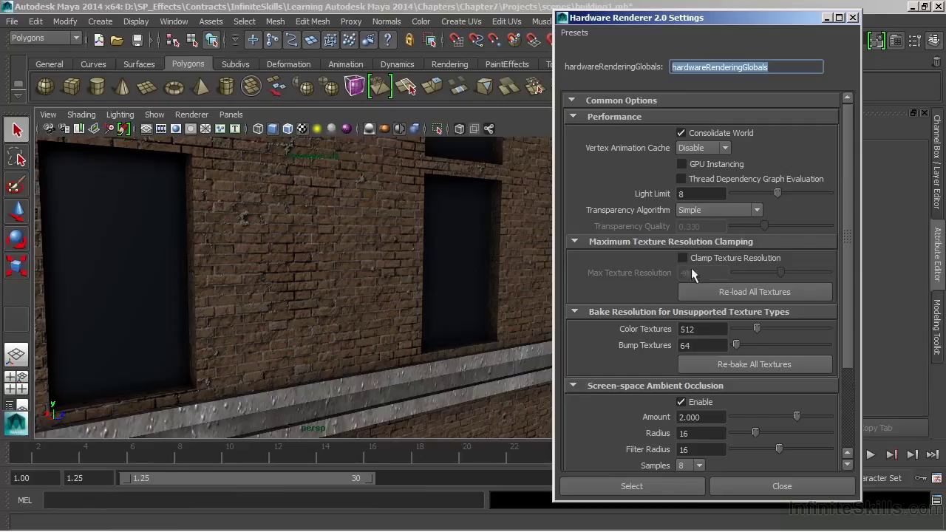
left_click(628, 241)
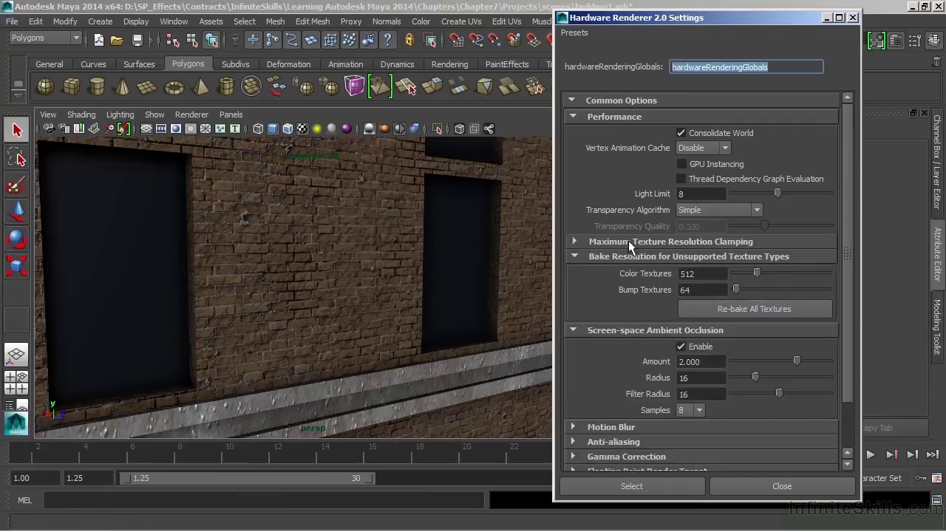
left_click(628, 257)
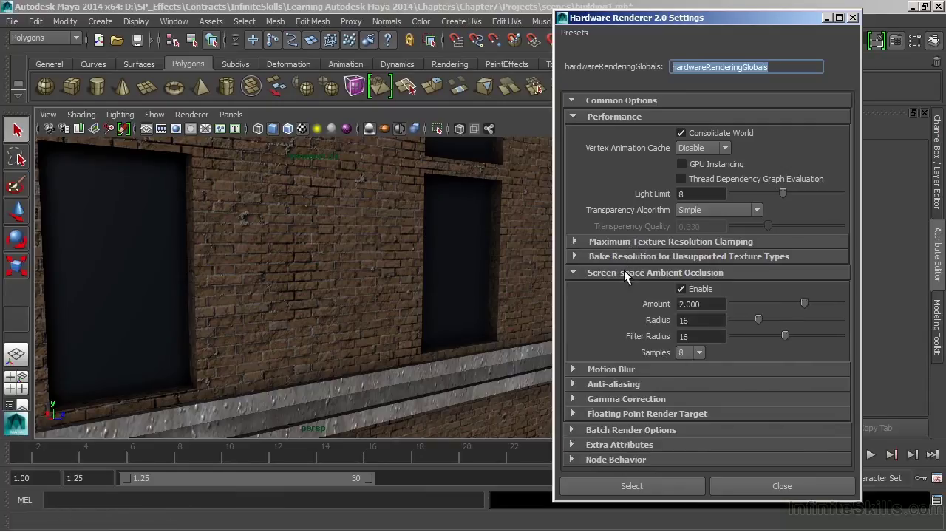
left_click(624, 273)
left_click(612, 288)
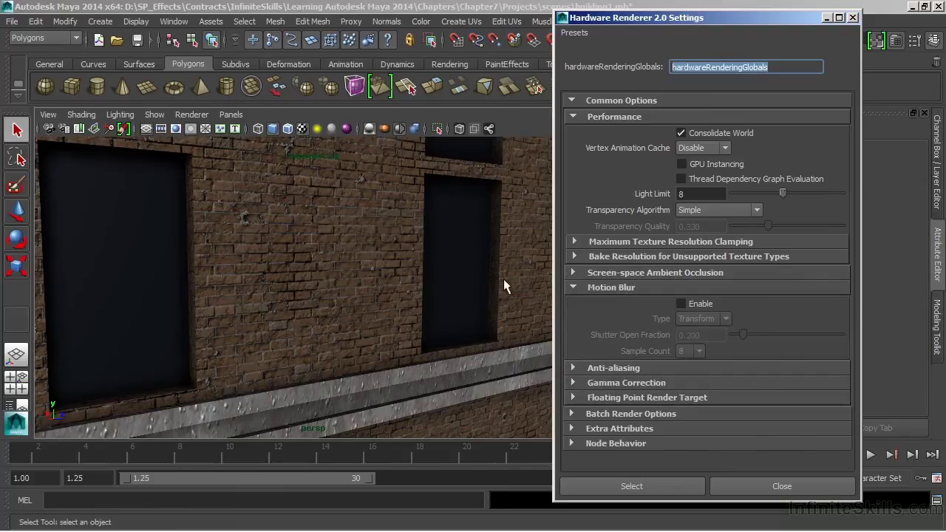
right_click_drag(509, 289, 202, 323, "alt")
- Orbit out to frame the whole building and swap the Motion Blur section for Gamma Correction
middle_click_drag(300, 278, 305, 288, "alt")
left_click_drag(305, 288, 357, 281, "alt")
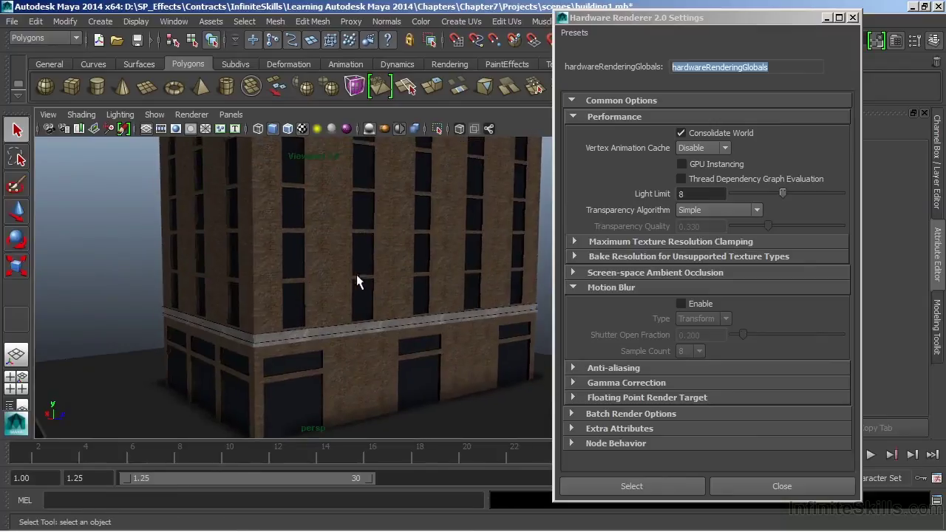
right_click_drag(357, 281, 294, 293, "alt")
middle_click_drag(293, 293, 299, 313, "alt")
left_click_drag(298, 312, 304, 311, "alt")
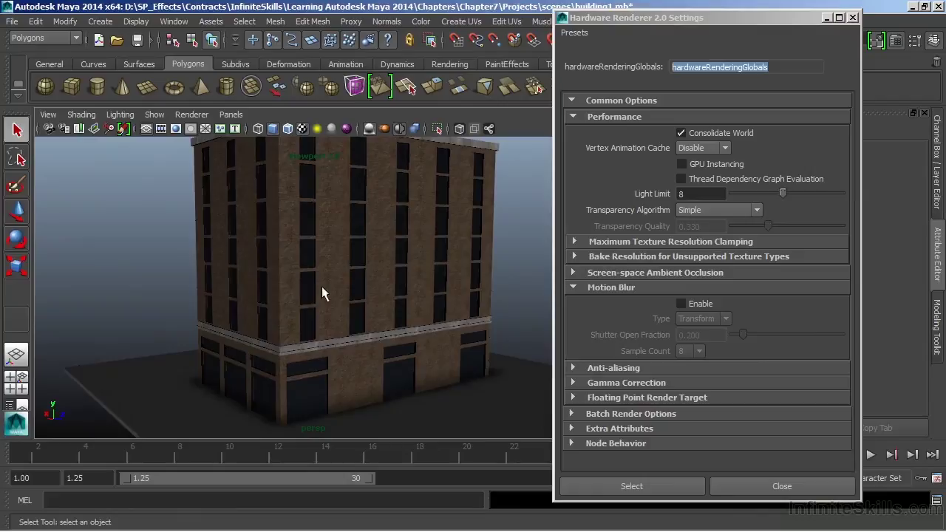
left_click(618, 289)
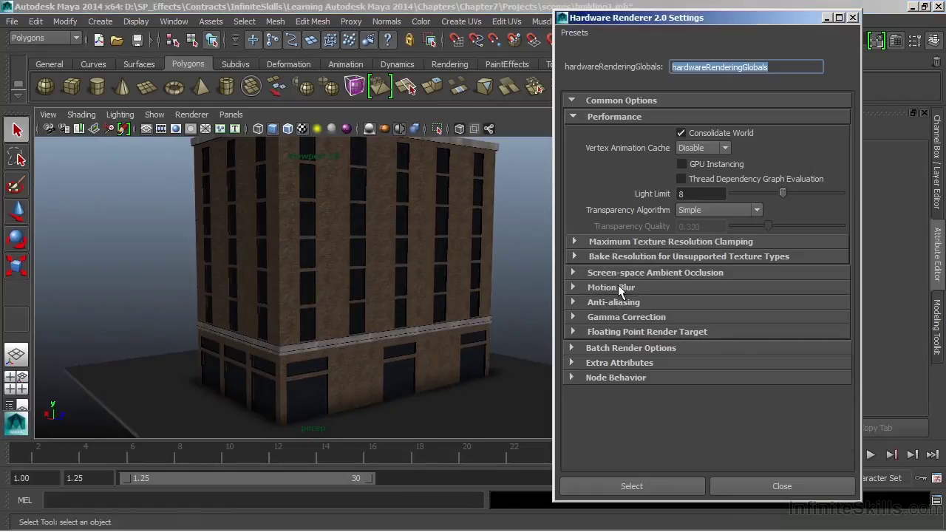
left_click(613, 317)
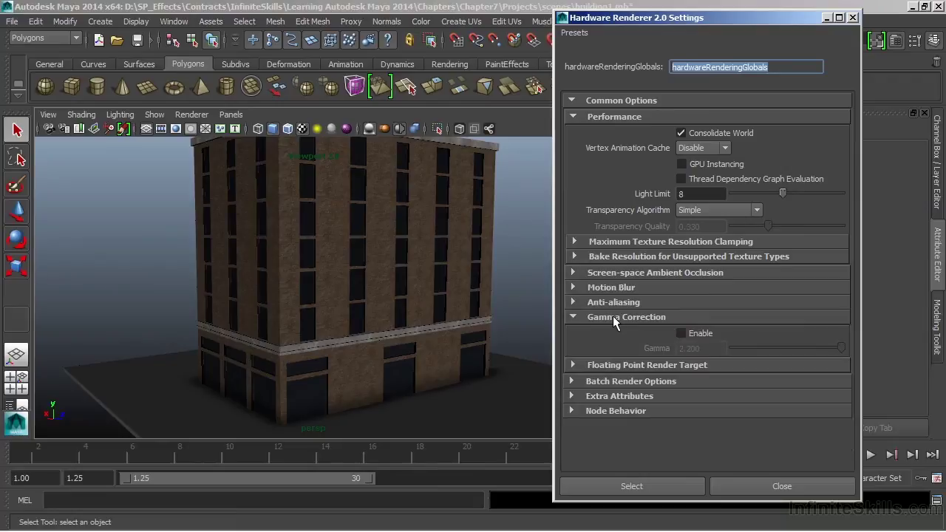
- Preview gamma correction at 2.200, turn it back off and collapse its section
left_click(680, 334)
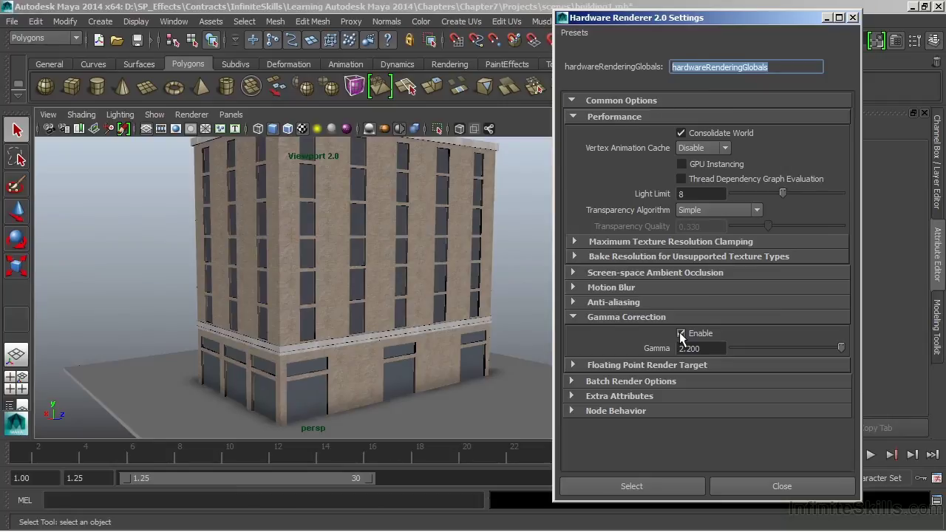
left_click(681, 334)
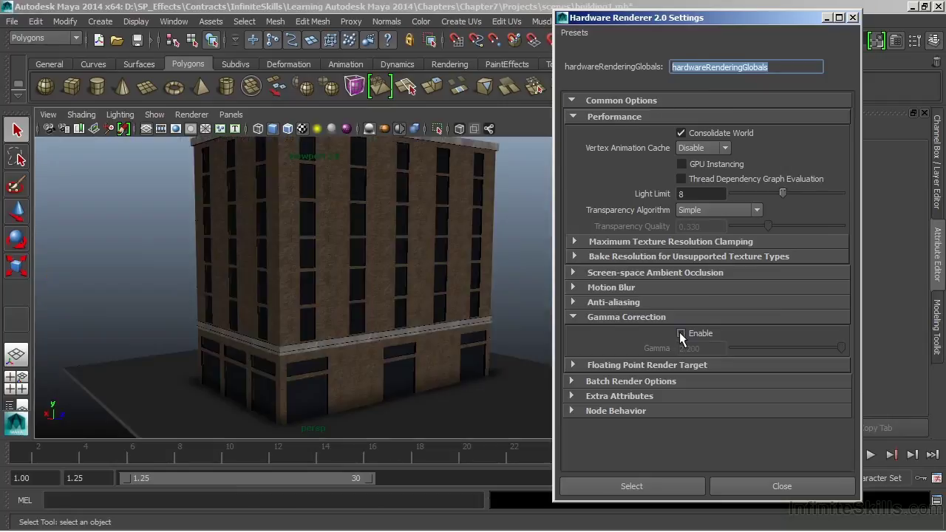
left_click(638, 320)
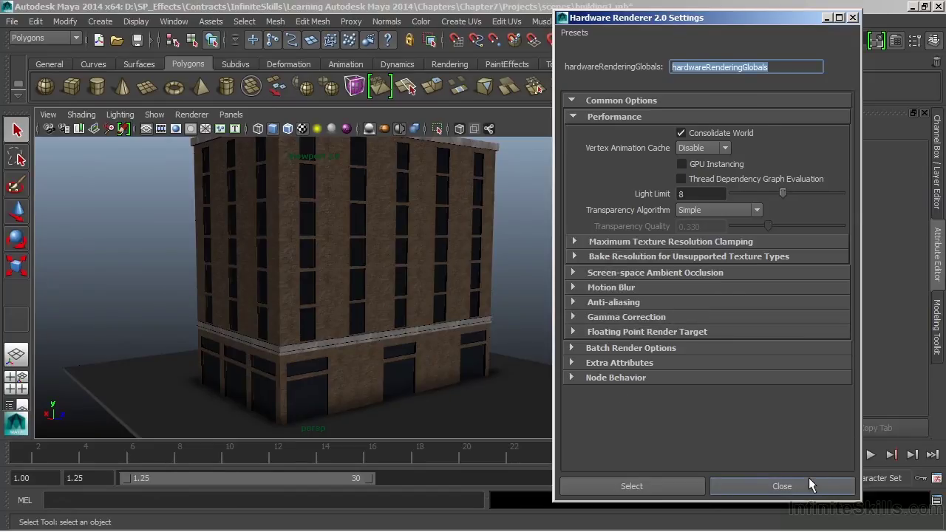
- Close the renderer settings, reframe the building, and light the viewport with all scene lights
left_click(781, 486)
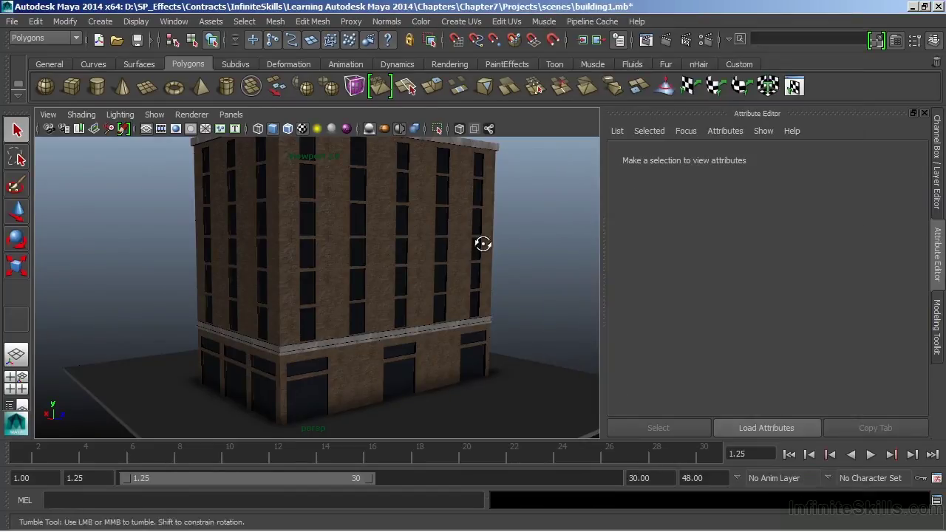
left_click_drag(484, 244, 453, 251, "alt")
right_click_drag(453, 251, 328, 264, "alt")
left_click_drag(321, 273, 308, 298, "alt")
middle_click_drag(308, 298, 313, 284, "alt")
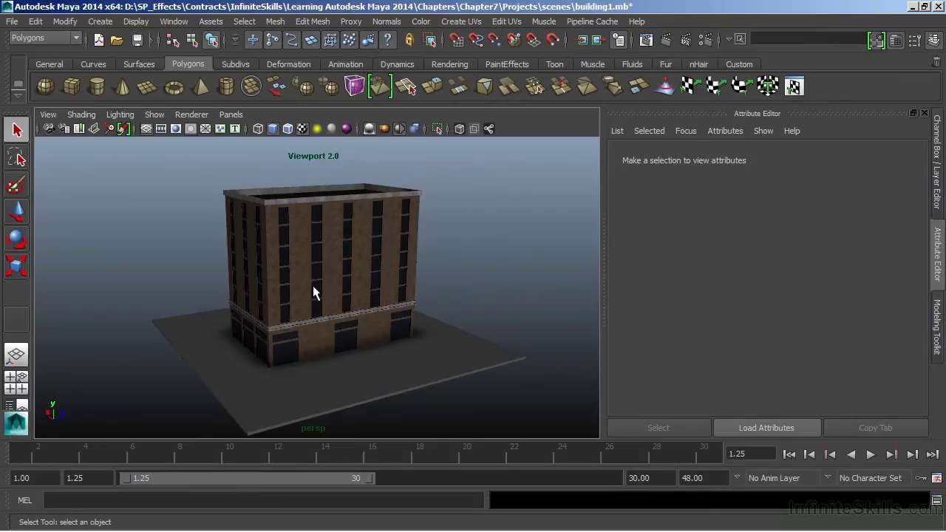
key("7")
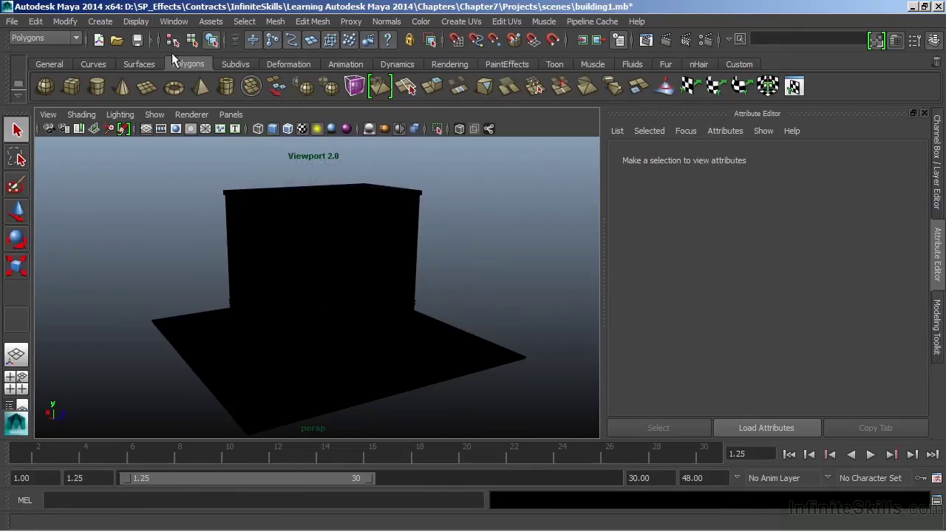
- Create a directional light in the scene
left_click(101, 22)
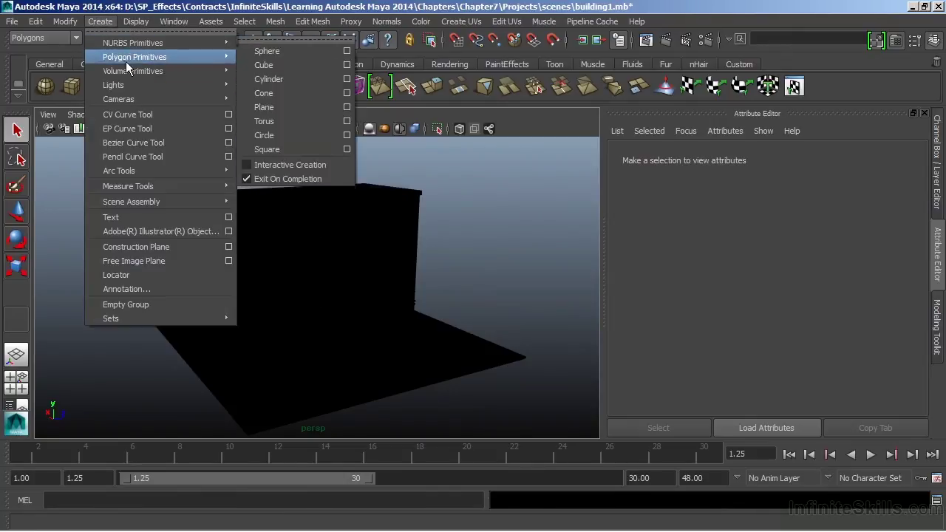
mouse_move(185, 99)
mouse_move(207, 85)
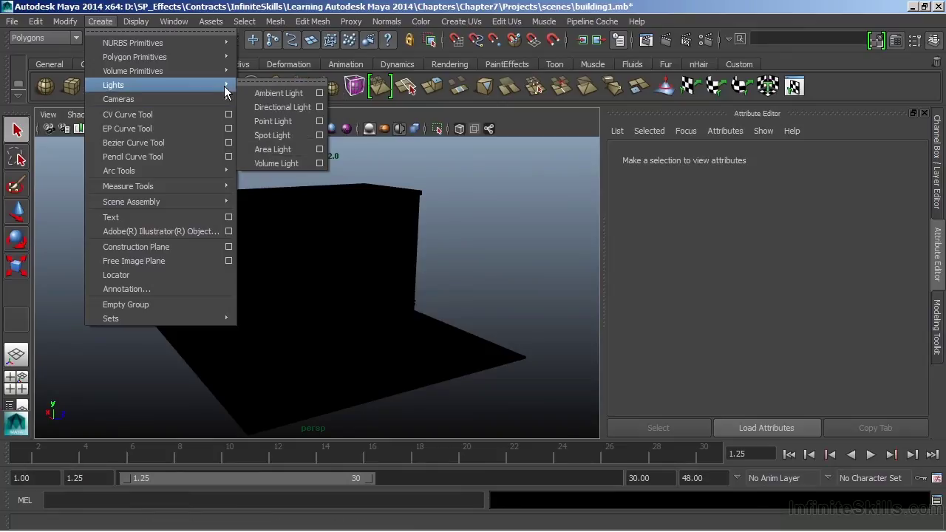
left_click(268, 106)
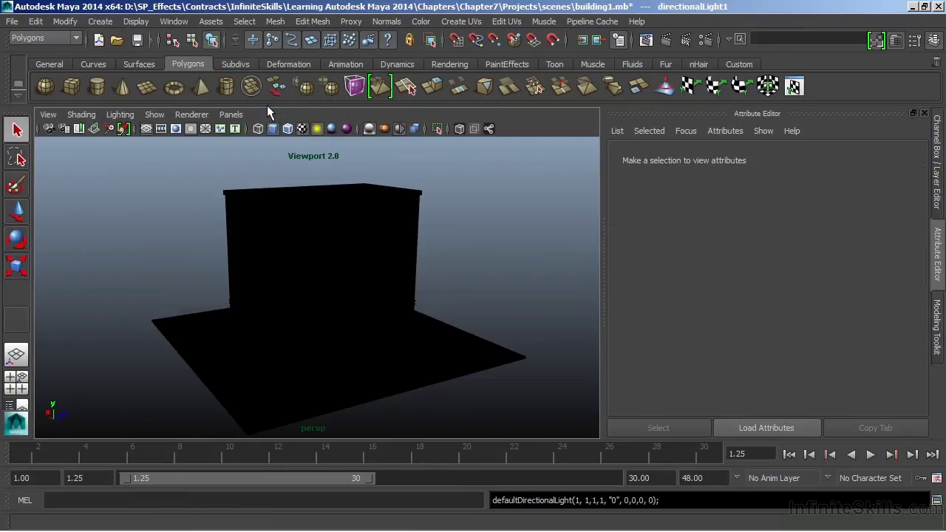
- Tilt the directional light and enlarge its icon, viewing the scene in wireframe
key("e")
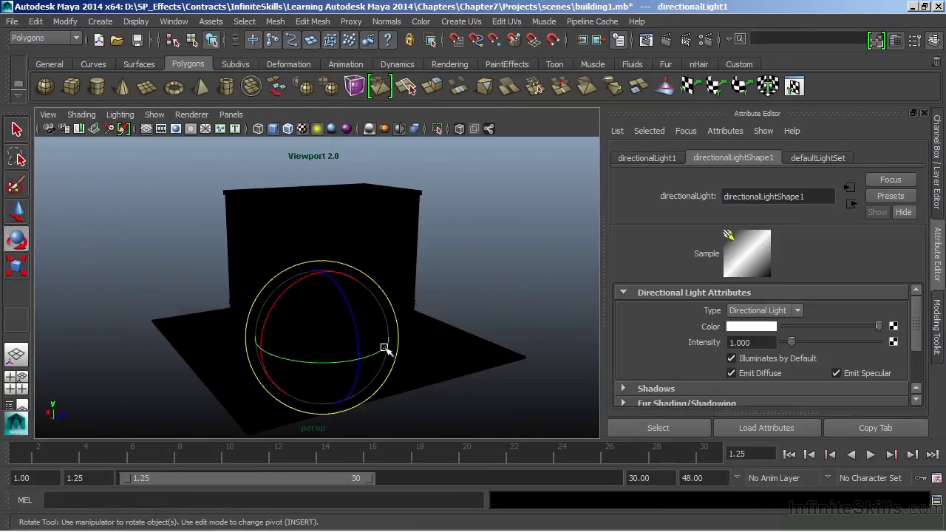
left_click_drag(308, 323, 380, 298)
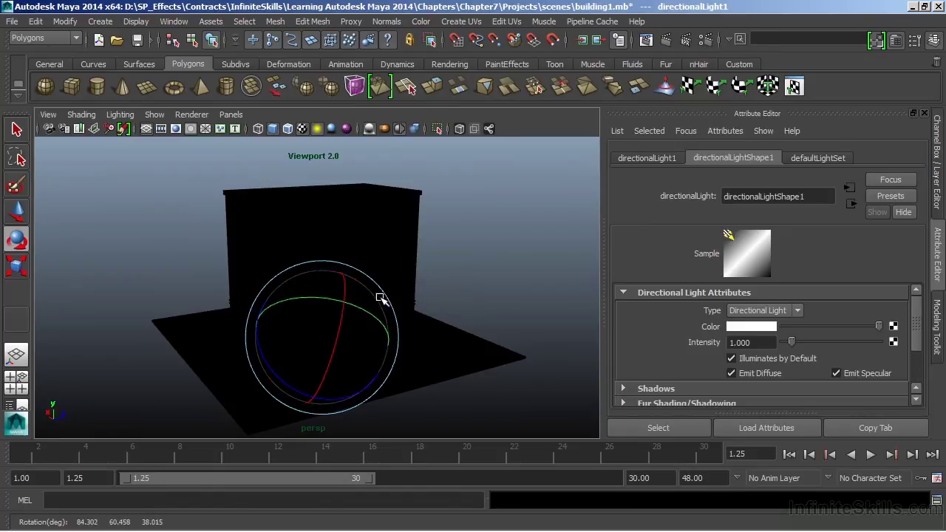
key("4")
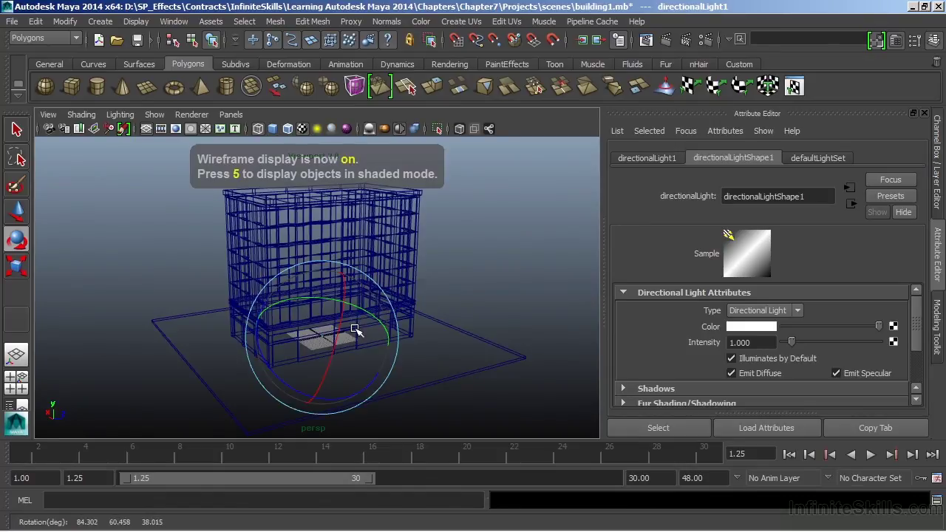
key("r")
left_click_drag(321, 336, 468, 317)
- Re-aim the light at the building and shade the viewport using all scene lights
key("e")
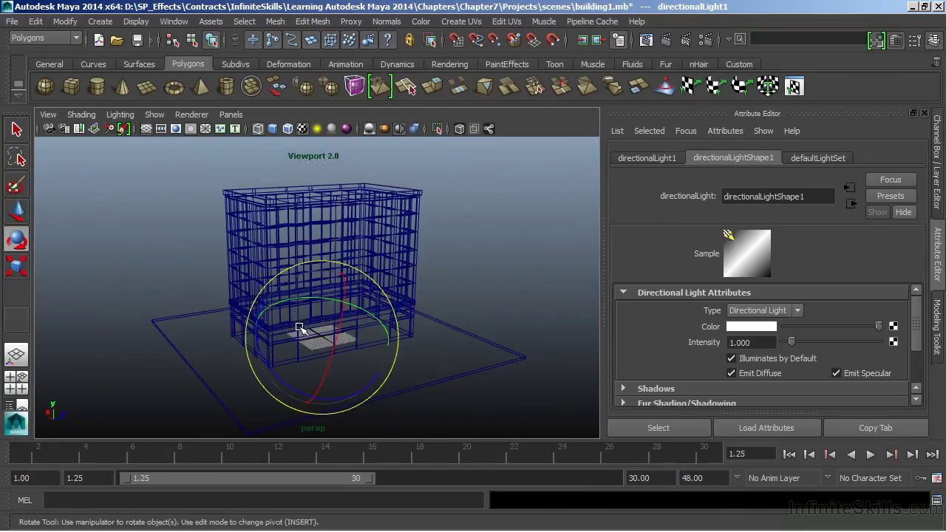
mouse_move(372, 329)
left_mouse_down()
mouse_move(436, 303)
mouse_move(363, 340)
mouse_move(373, 299)
mouse_move(339, 298)
left_mouse_up()
key("5")
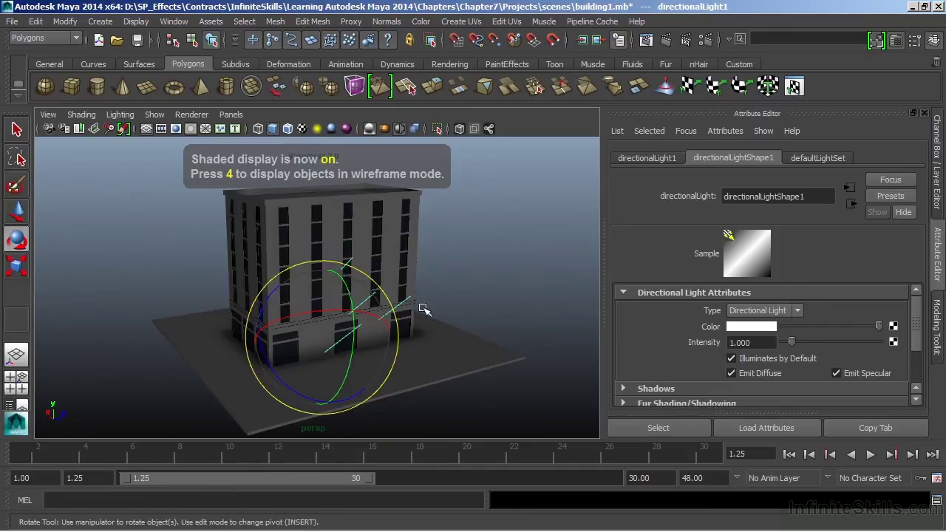
mouse_move(399, 329)
left_mouse_down()
mouse_move(374, 343)
mouse_move(336, 335)
mouse_move(317, 349)
mouse_move(327, 359)
mouse_move(320, 317)
mouse_move(306, 353)
mouse_move(243, 332)
mouse_move(295, 336)
mouse_move(277, 308)
mouse_move(298, 359)
mouse_move(325, 321)
mouse_move(296, 323)
mouse_move(317, 321)
mouse_move(344, 274)
left_mouse_up()
key("7")
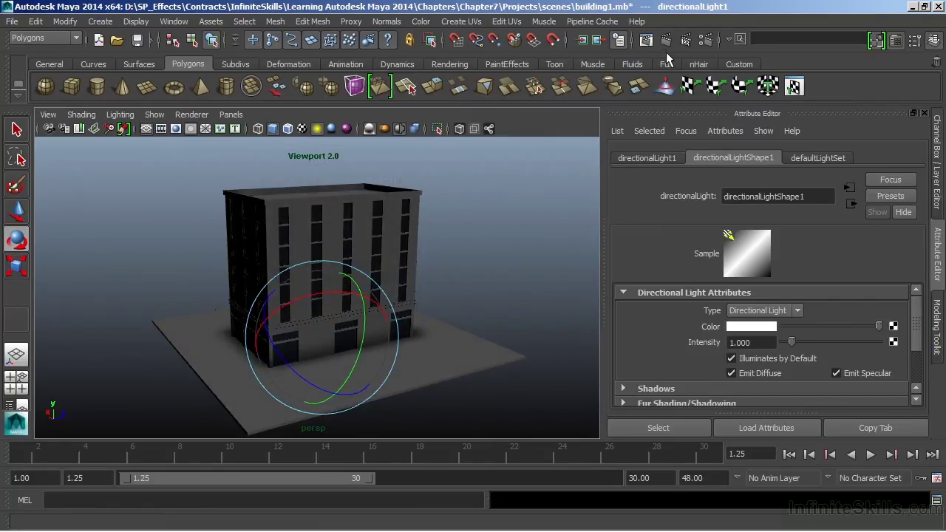
- Render the current frame with Maya Software and keep the image for later comparison
left_click(669, 40)
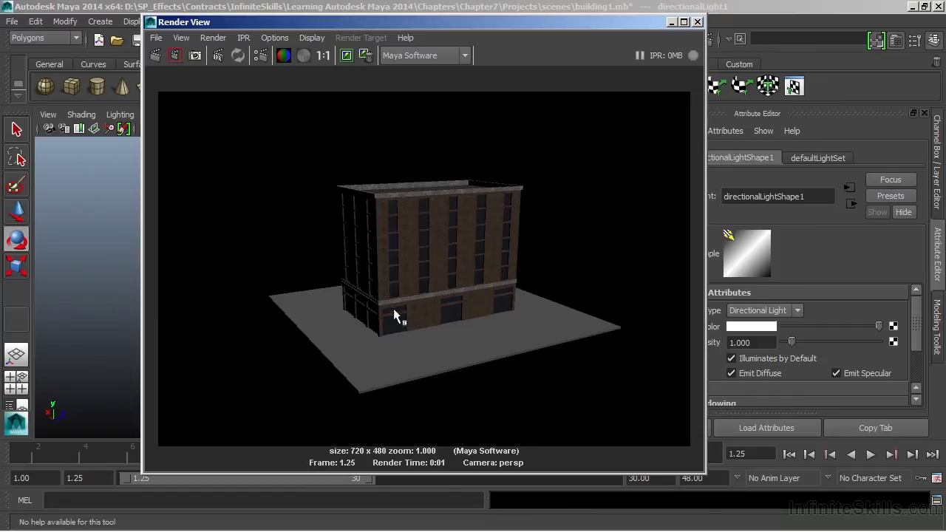
mouse_move(413, 23)
left_mouse_down()
mouse_move(406, 36)
mouse_move(410, 22)
left_mouse_up()
left_click(417, 54)
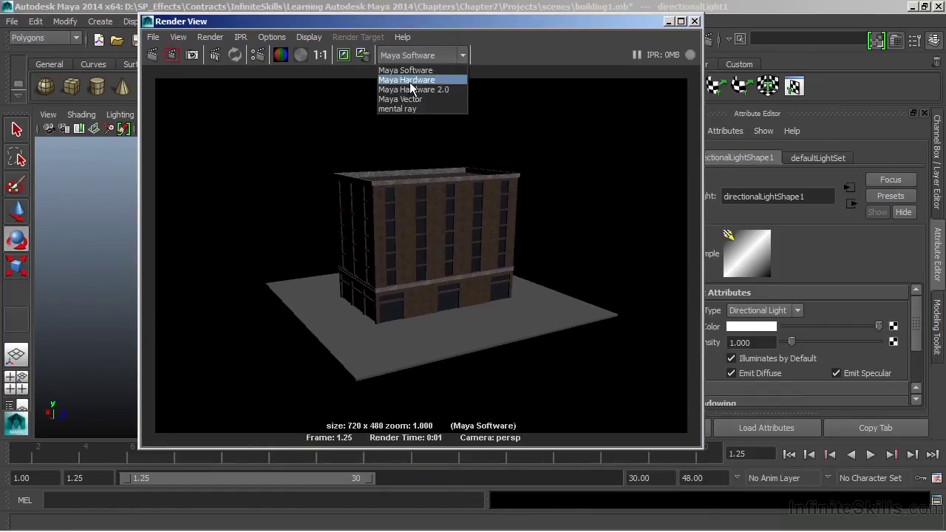
left_click(406, 70)
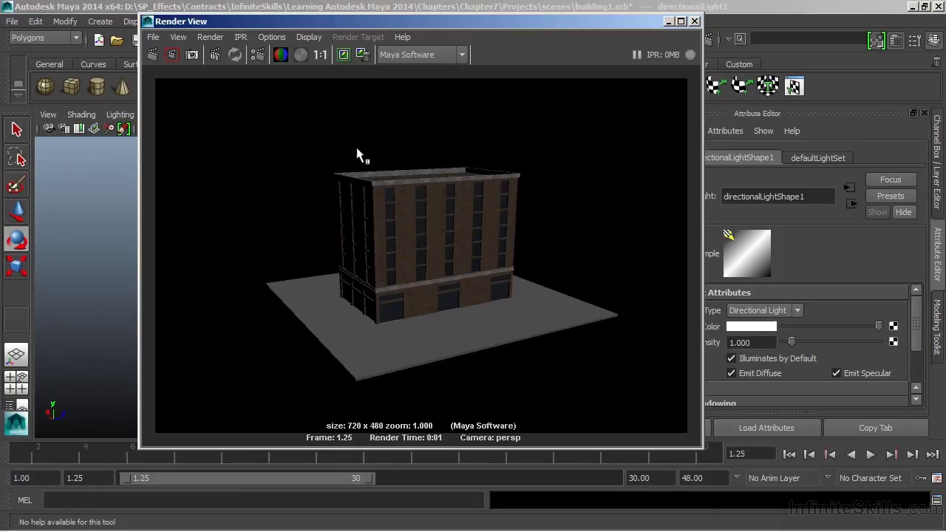
left_click(345, 55)
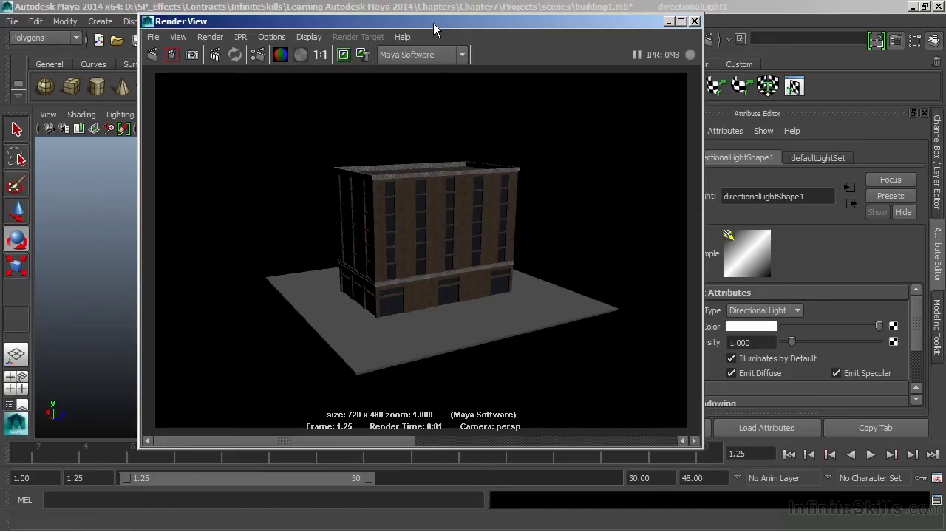
- Set the directional light's Intensity to 3.000 in the Attribute Editor
left_click_drag(434, 21, 330, 52)
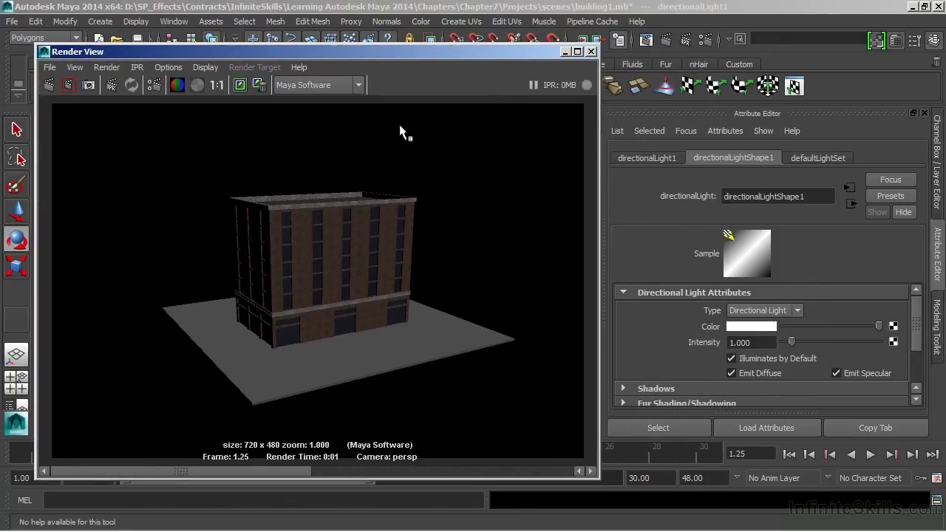
left_click(755, 345)
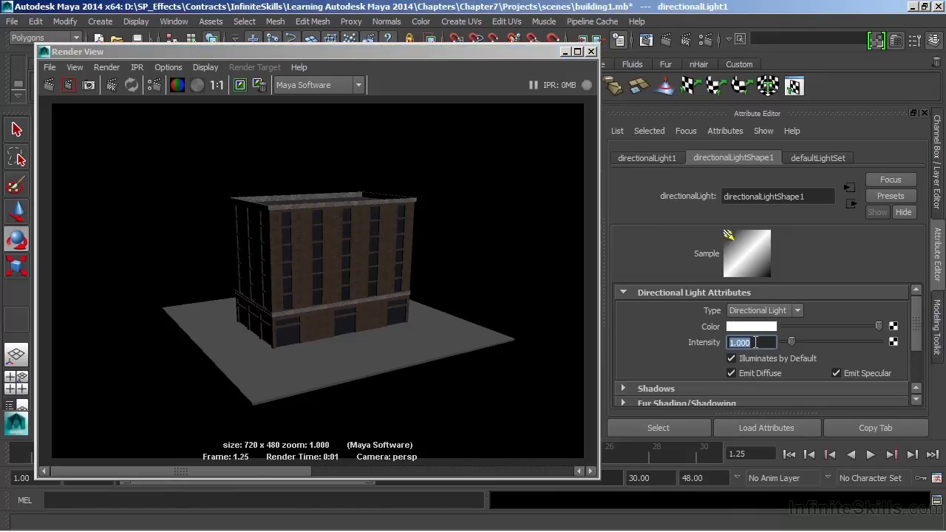
type("3")
key("Return")
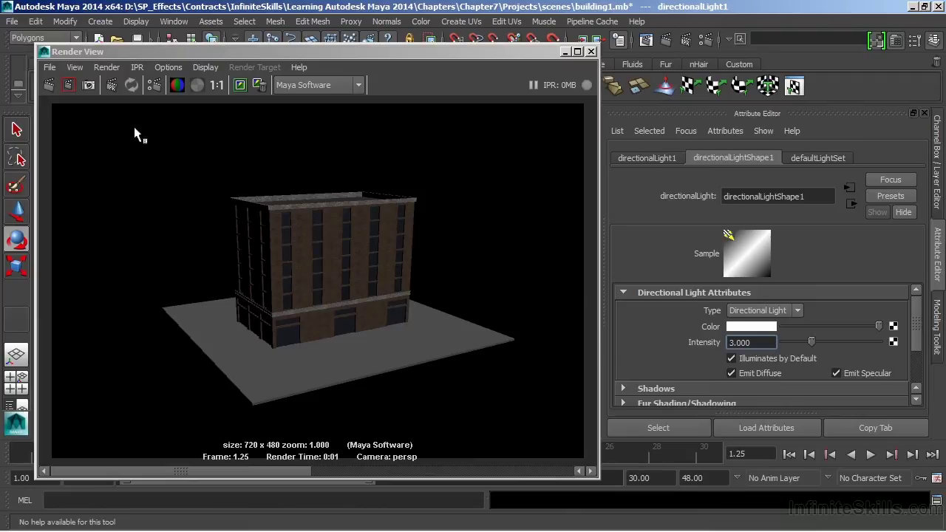
- Redo the render with the brighter light and move Render View right to reveal the viewport
left_click(44, 82)
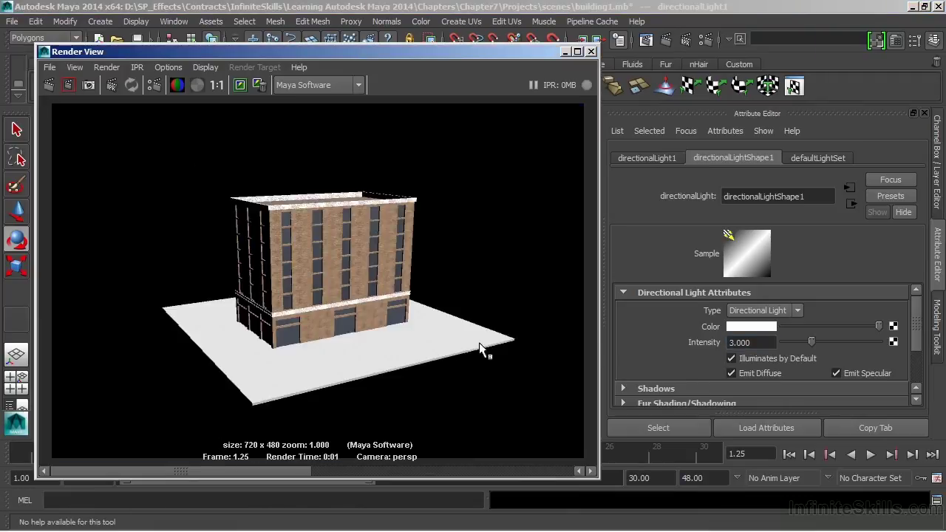
left_click_drag(186, 476, 247, 464)
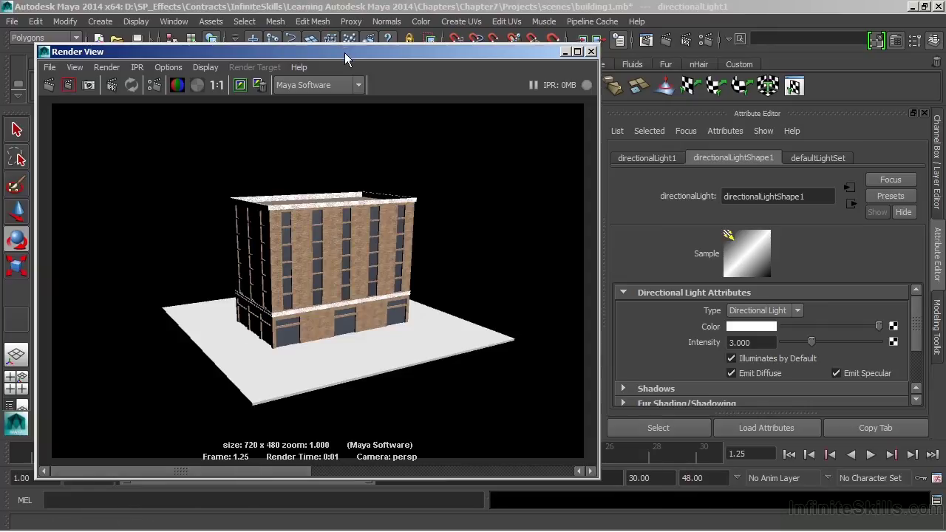
left_click_drag(358, 49, 373, 42)
left_click_drag(535, 49, 678, 39)
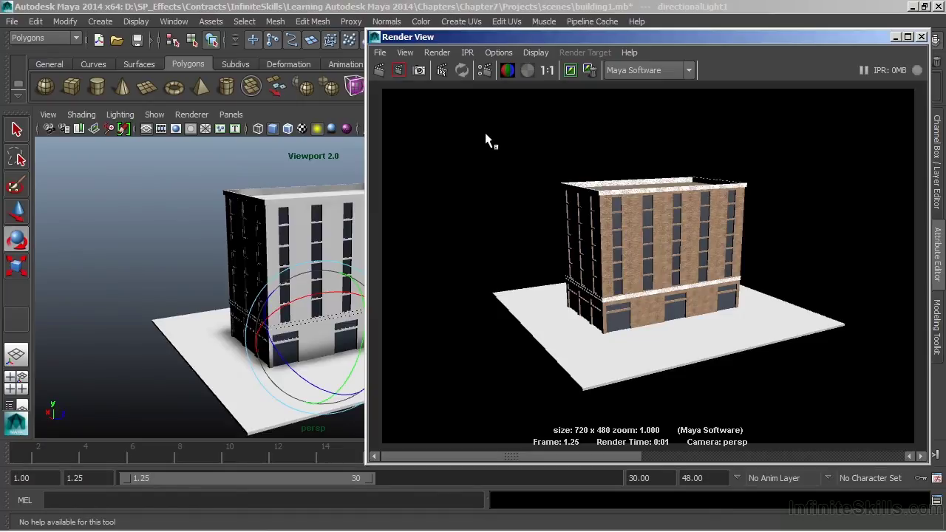
- Start an IPR render of the building in Render View
left_click(443, 71)
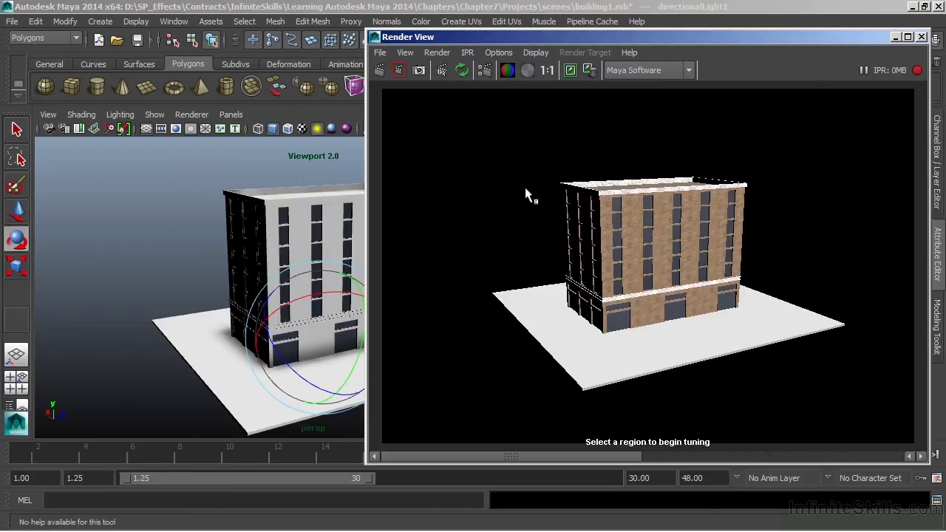
- Mark an IPR region over the building's left side and rotate the light to brighten it
left_click_drag(526, 169, 676, 370)
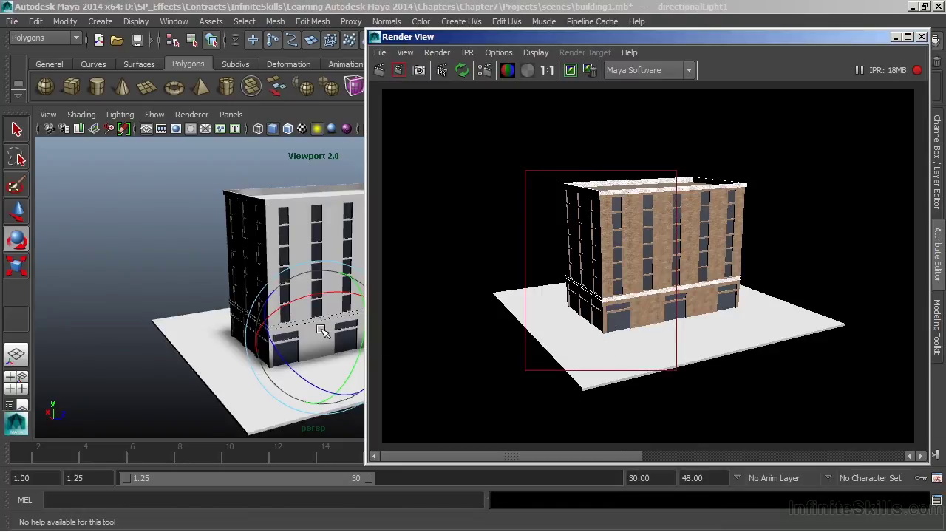
left_click_drag(320, 330, 254, 358)
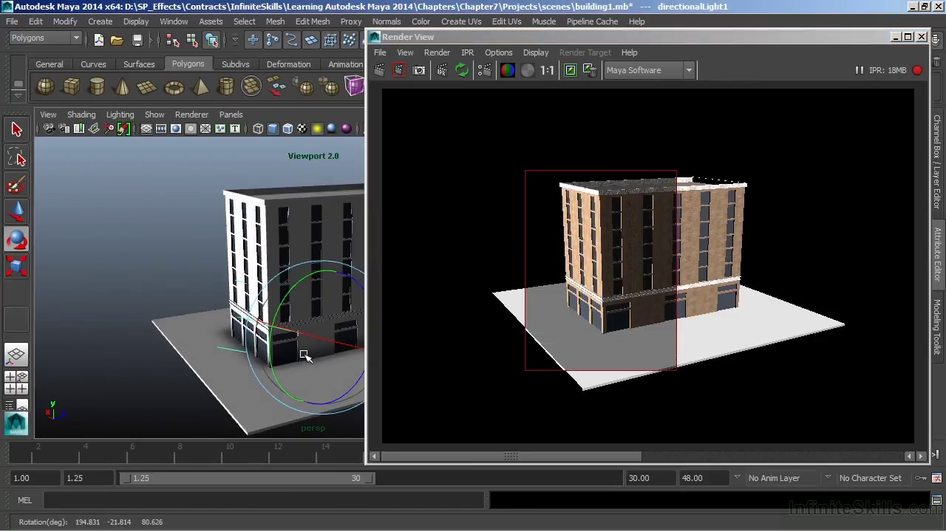
left_click_drag(305, 356, 332, 344)
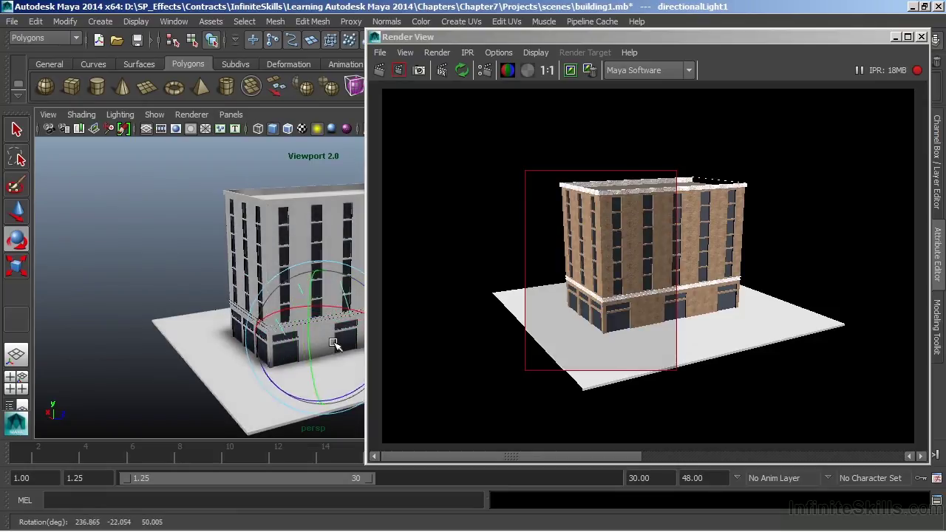